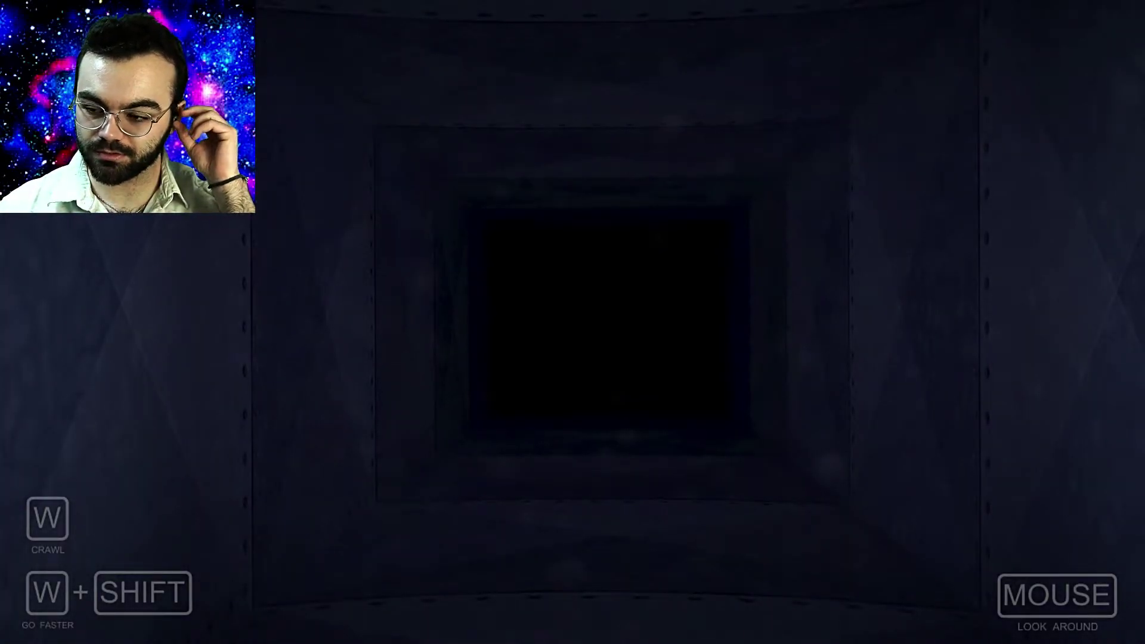
key("w")
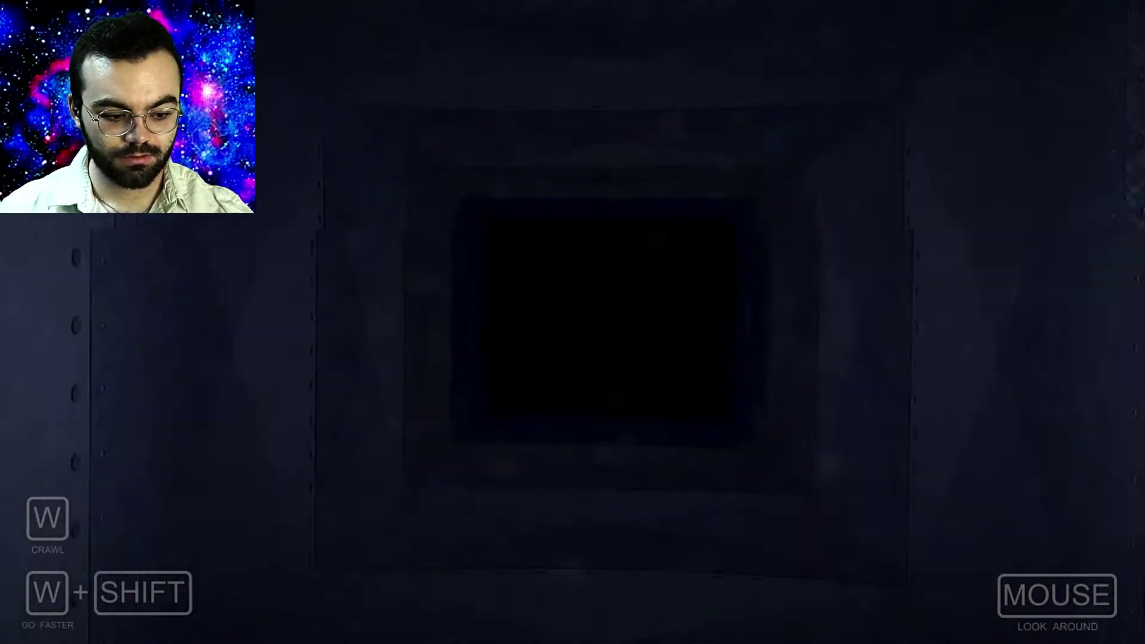
key("w")
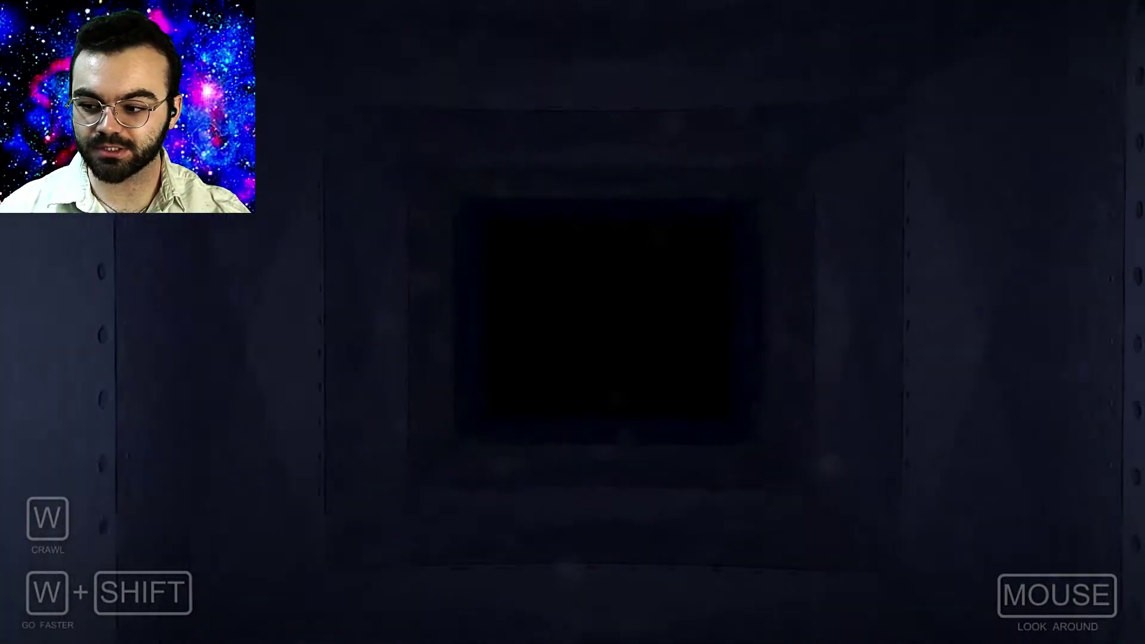
key("w")
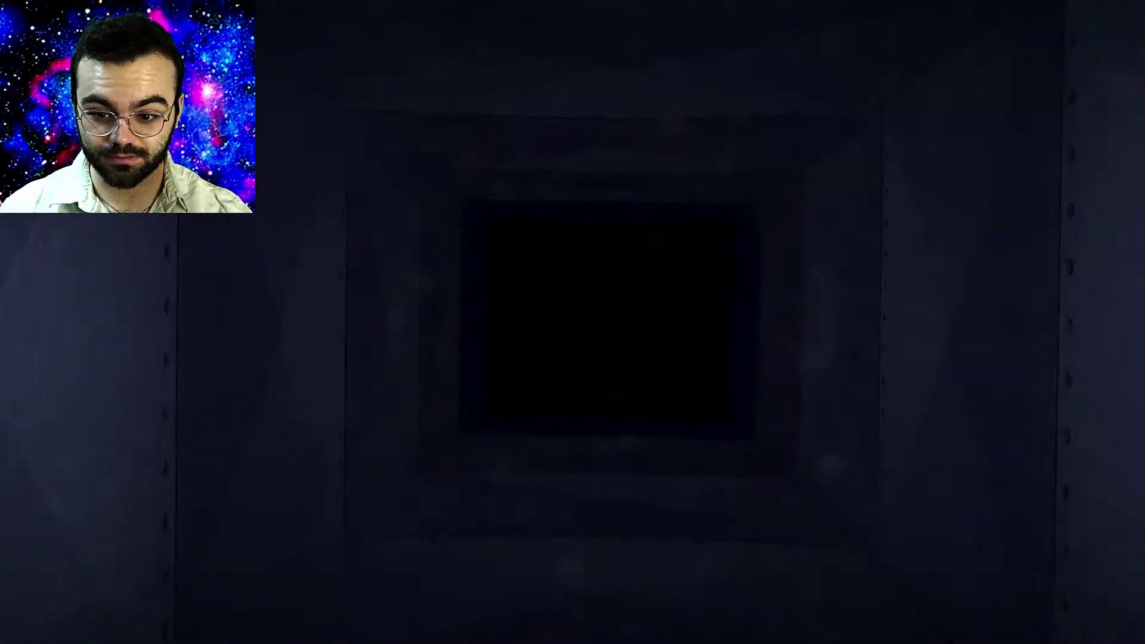
key("w")
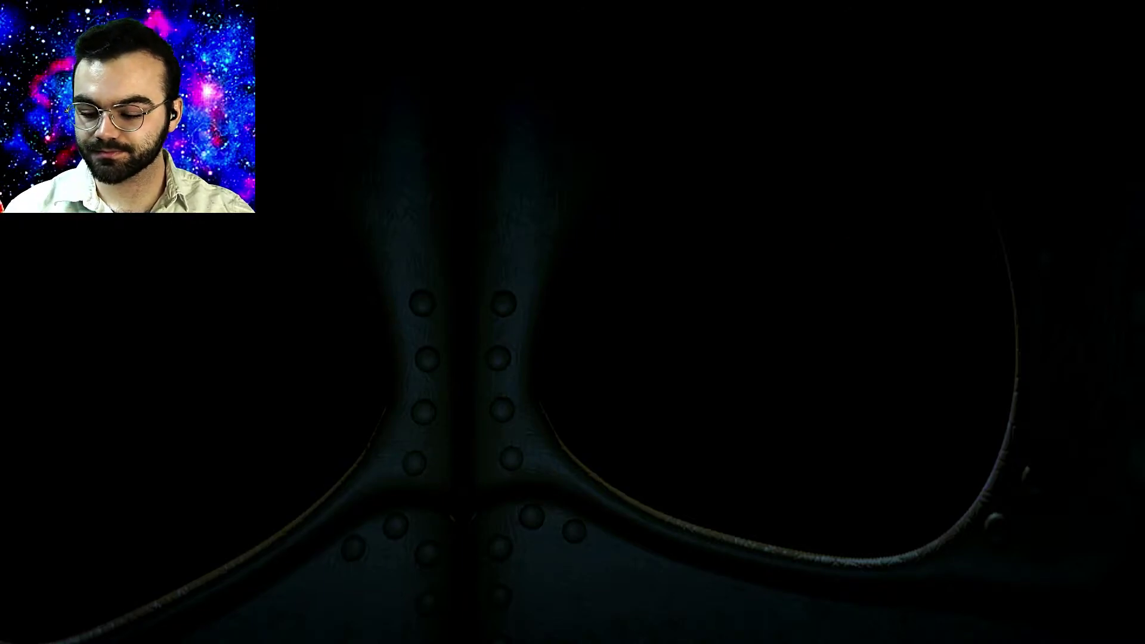
key("Escape")
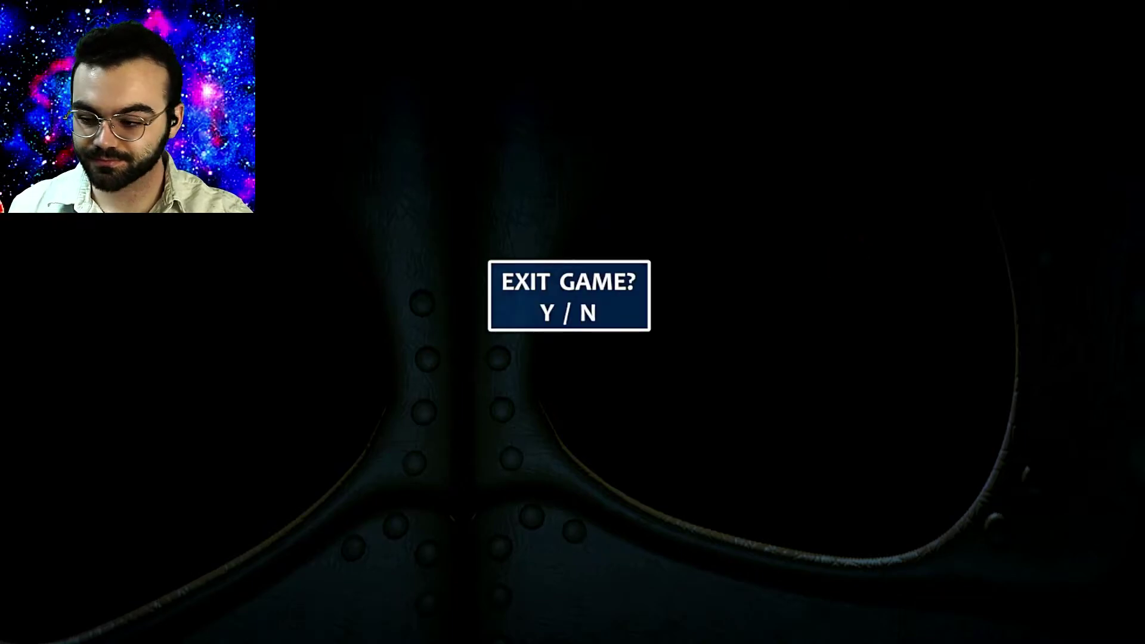
key("n")
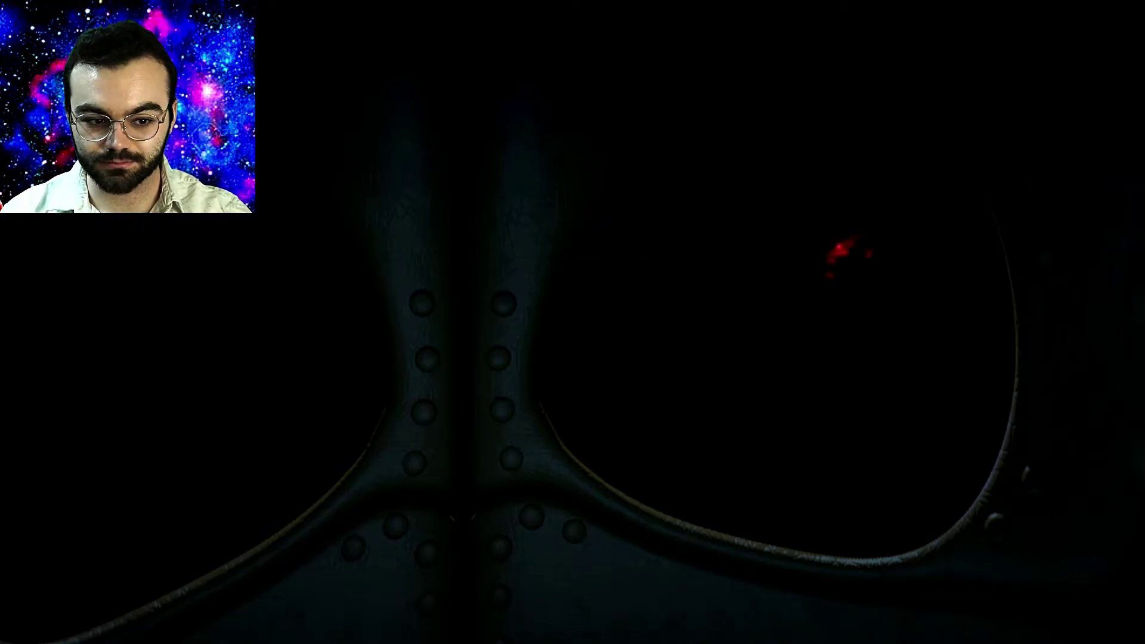